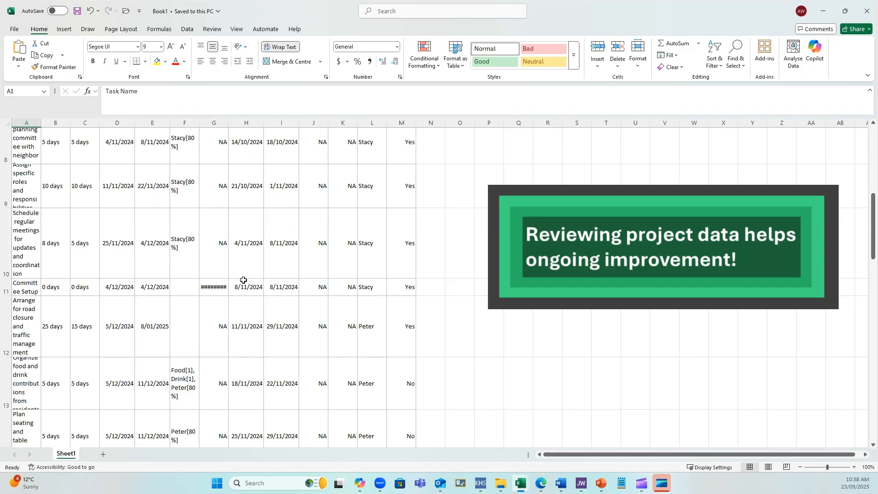
pyautogui.scroll(2, 576, 427)
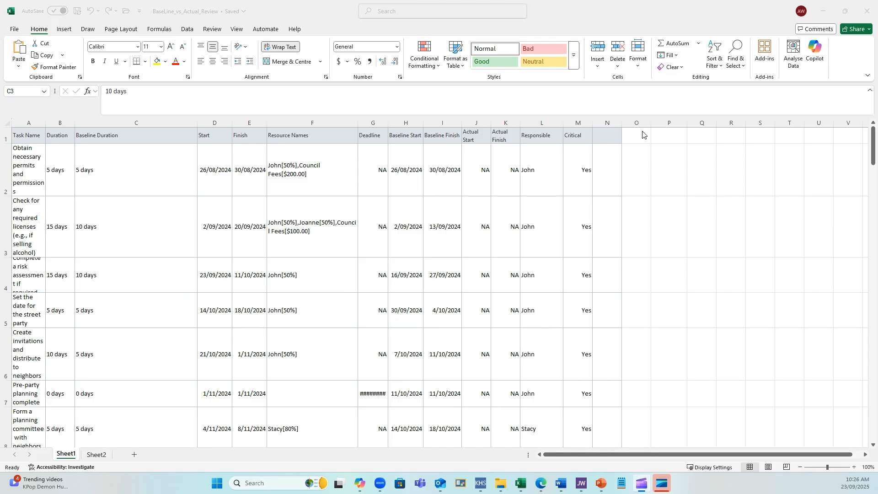
pyautogui.press('super+shift+s')
pyautogui.click(1, 220)
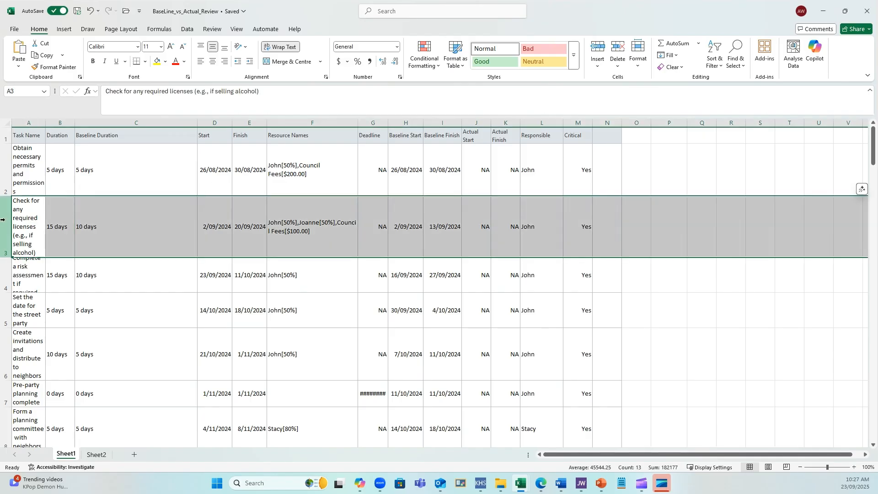
pyautogui.click(314, 281)
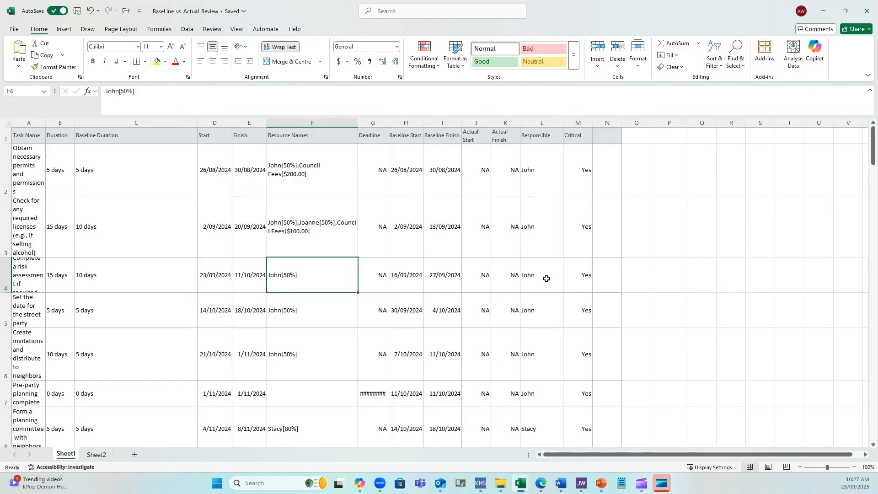
# Step: Hide the columns from Start through Actual Finish (D to K)
pyautogui.moveTo(213, 121); pyautogui.dragTo(505, 125)
pyautogui.rightClick(505, 126)
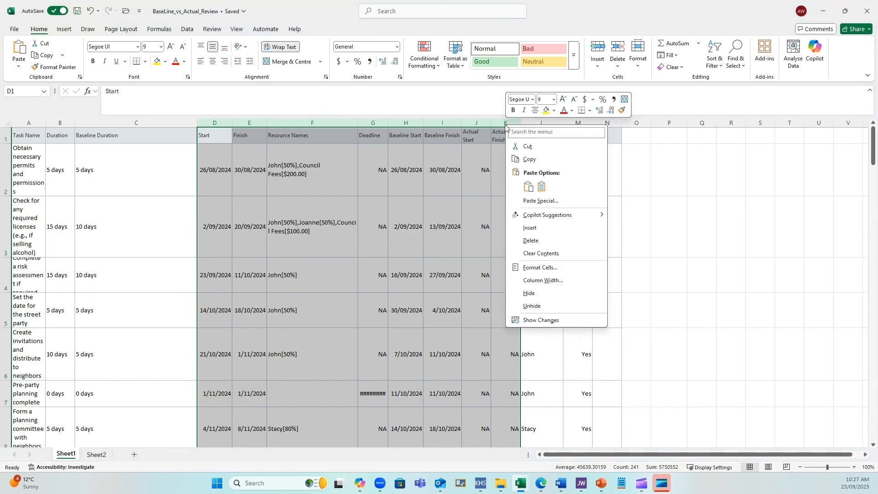
pyautogui.click(538, 293)
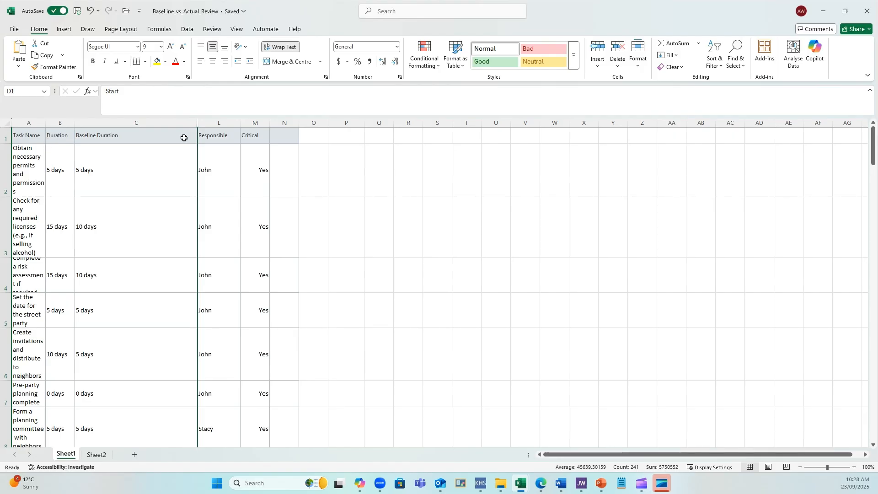
# Step: Insert a blank column after Baseline Duration and title it "Baseline Difference"
pyautogui.click(181, 117)
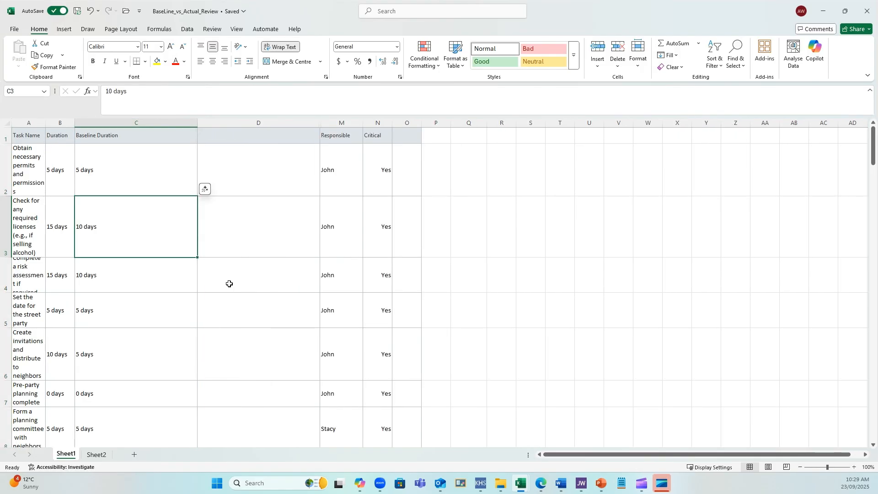
pyautogui.click(257, 138)
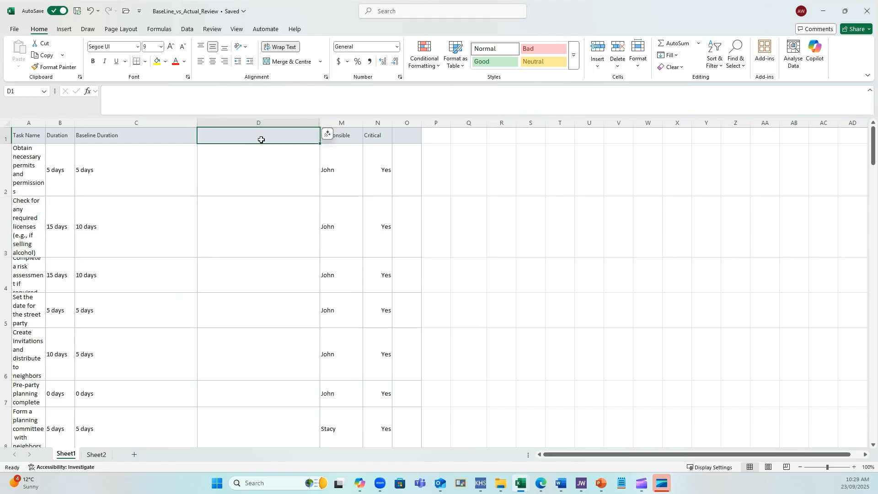
pyautogui.write('Baseline Difference')
pyautogui.press('Return')
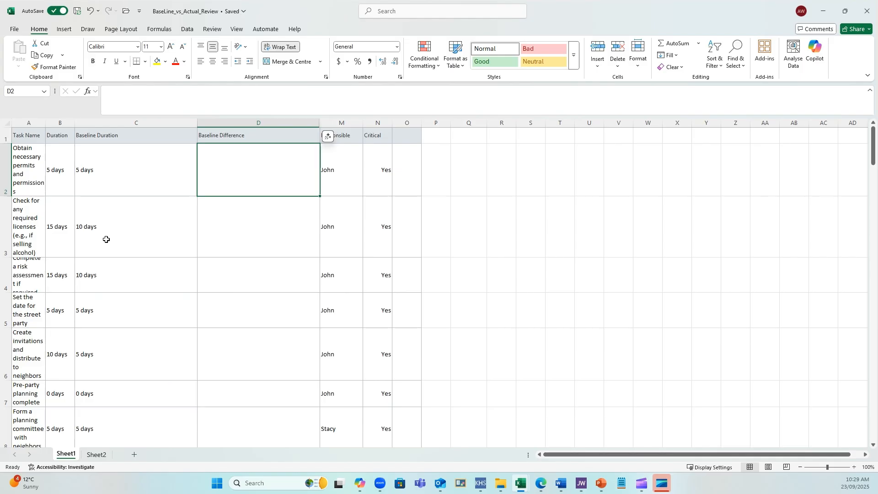
# Step: Replace every "day" with nothing in the Duration and Baseline Duration columns
pyautogui.click(120, 183)
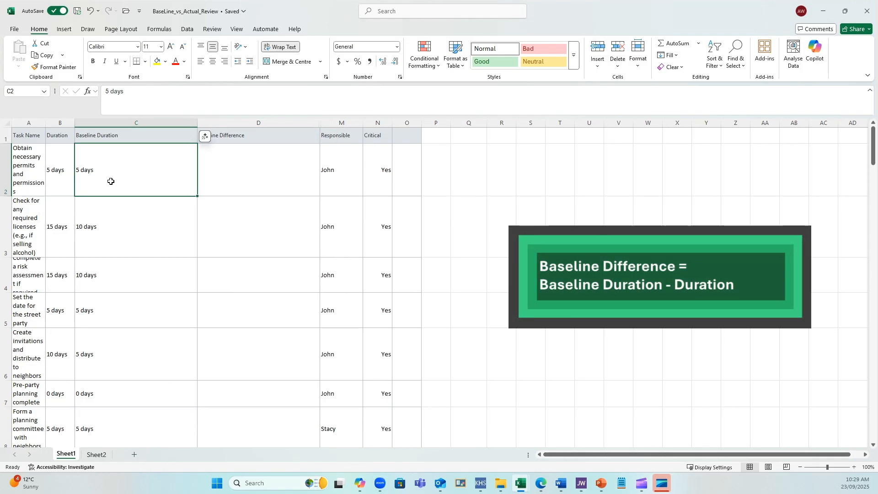
pyautogui.click(55, 170)
pyautogui.click(115, 174)
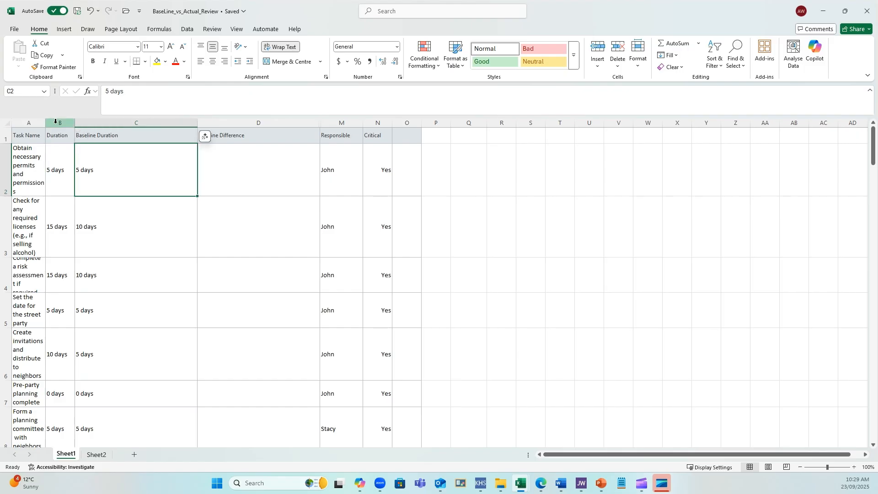
pyautogui.moveTo(56, 121); pyautogui.dragTo(100, 343)
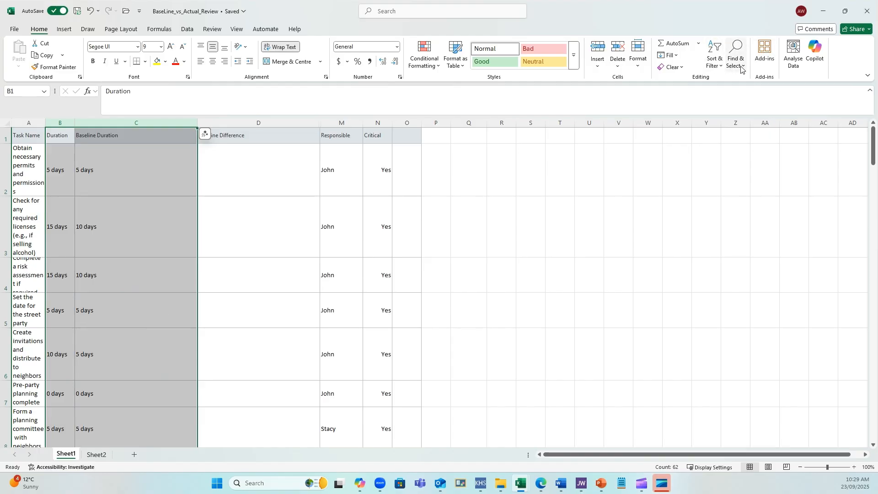
pyautogui.click(736, 52)
pyautogui.click(754, 92)
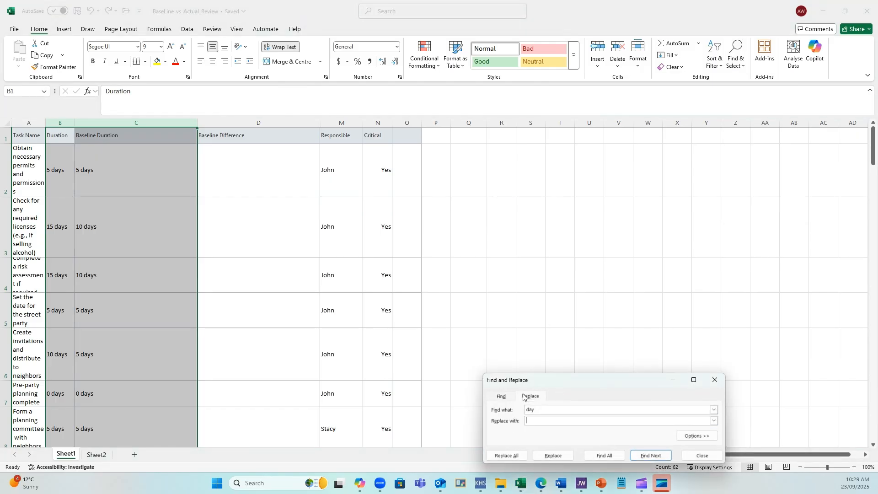
pyautogui.click(503, 456)
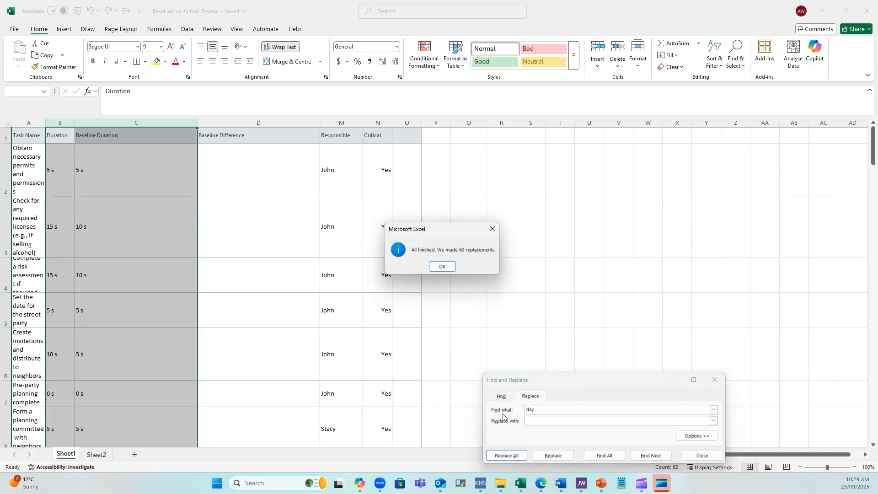
pyautogui.click(442, 268)
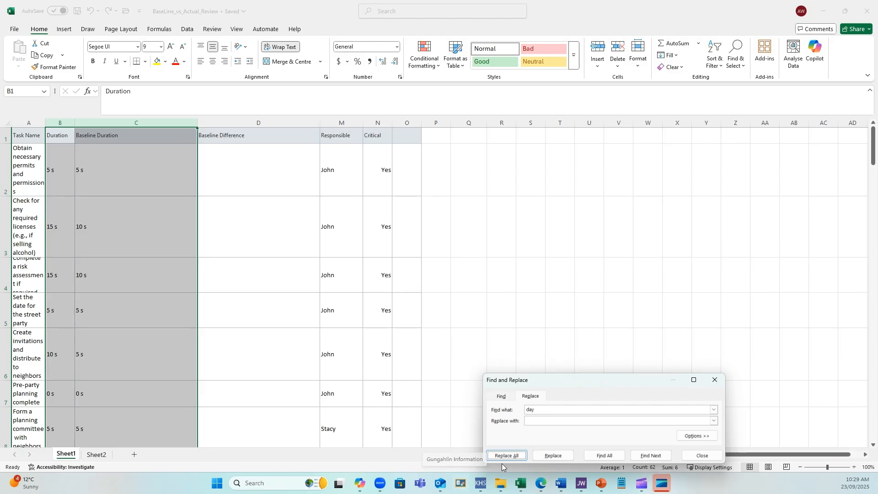
# Step: Replace every remaining "s" with nothing in both duration columns so that only numbers are left
pyautogui.doubleClick(528, 409)
pyautogui.write('s')
pyautogui.click(513, 455)
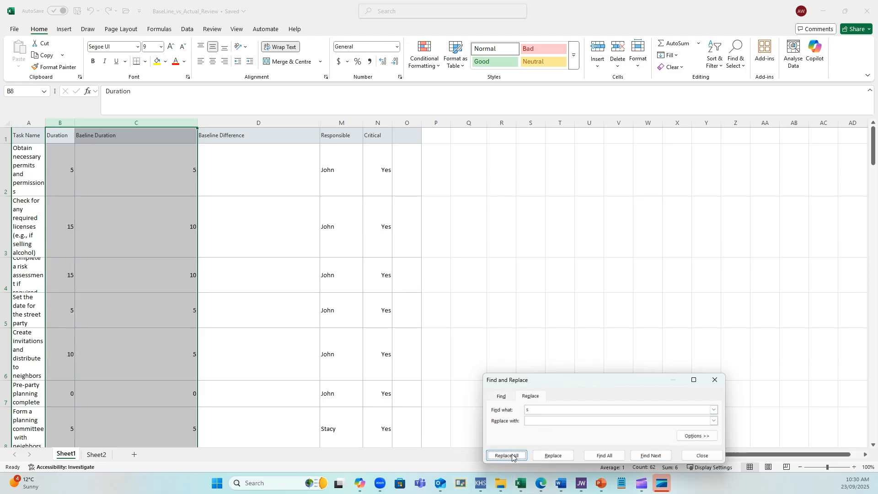
pyautogui.press('Return')
pyautogui.press('Escape')
pyautogui.click(144, 279)
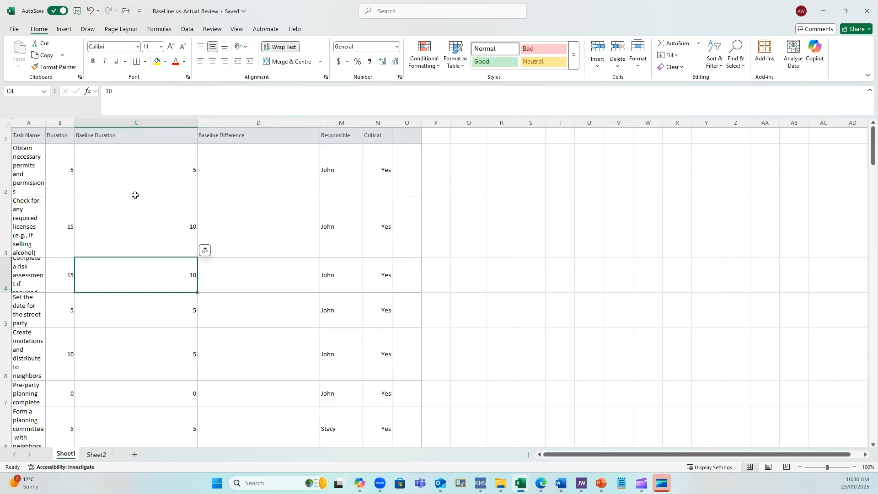
# Step: Enter the formula =C2-B2 in cell D2 to subtract the first task's duration from its baseline duration
pyautogui.scroll(-4, 135, 194)
pyautogui.scroll(-4, 134, 194)
pyautogui.scroll(8, 143, 196)
pyautogui.click(231, 187)
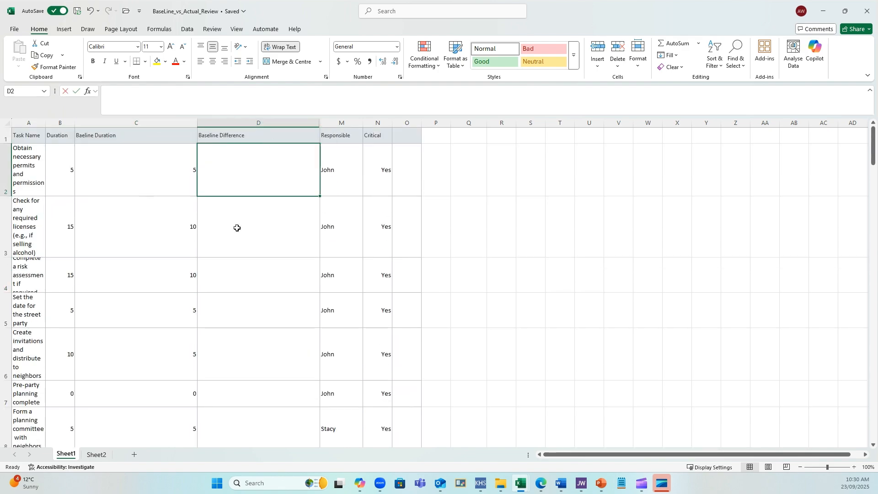
pyautogui.write('=')
pyautogui.click(160, 186)
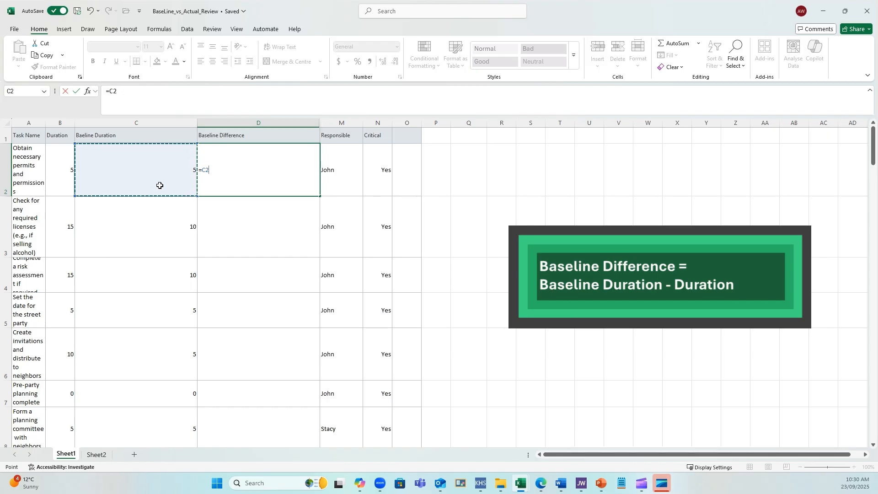
pyautogui.write('-')
pyautogui.click(60, 172)
pyautogui.press('Return')
# Step: Fill the Baseline Difference formula from D2 down through the last task row
pyautogui.moveTo(319, 196); pyautogui.dragTo(274, 414)
pyautogui.scroll(3, 249, 356)
pyautogui.scroll(6, 245, 350)
pyautogui.scroll(3, 244, 347)
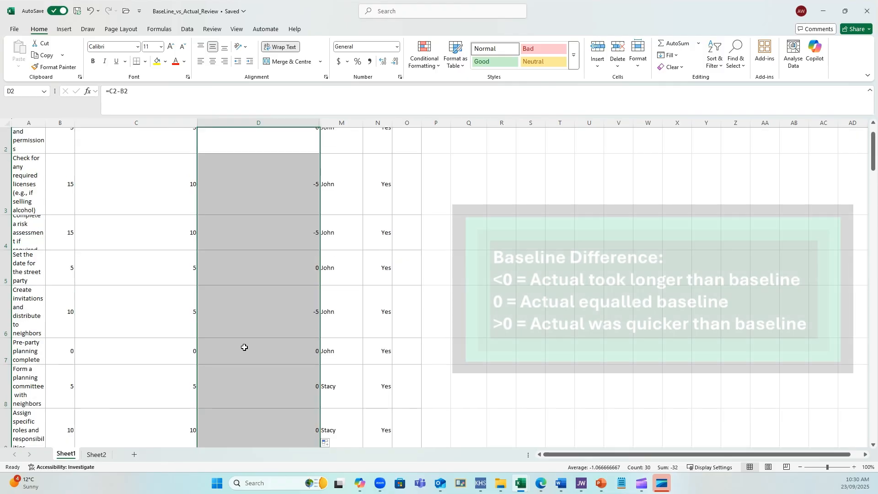
pyautogui.scroll(1, 269, 307)
# Step: Examine the Baseline Difference values down the task list for zero, negative and positive results
pyautogui.click(286, 235)
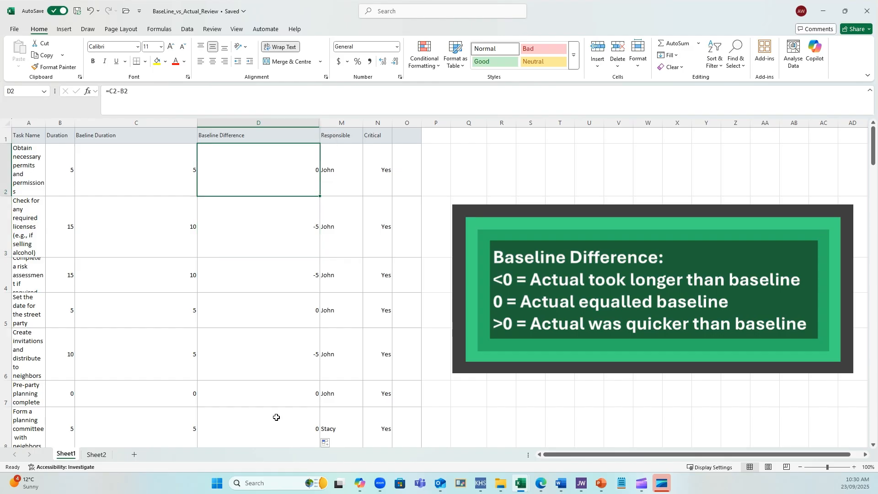
pyautogui.scroll(-3, 274, 414)
pyautogui.scroll(-4, 274, 413)
pyautogui.click(246, 419)
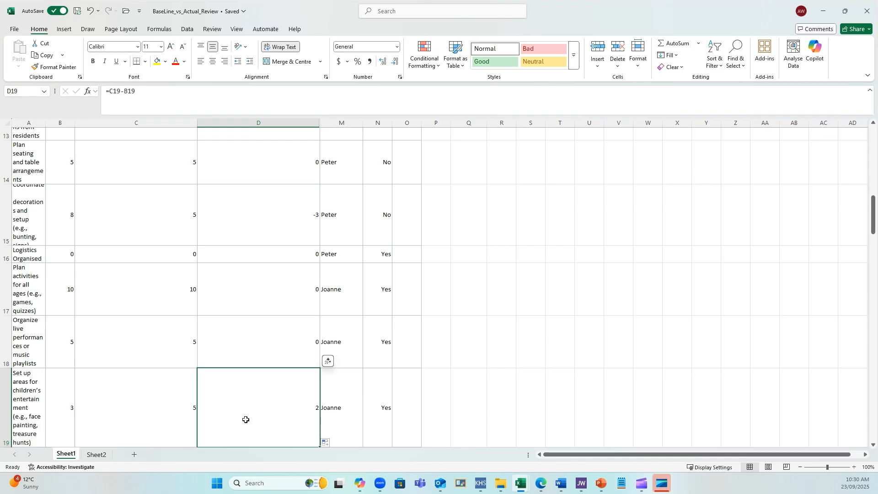
pyautogui.scroll(8, 255, 400)
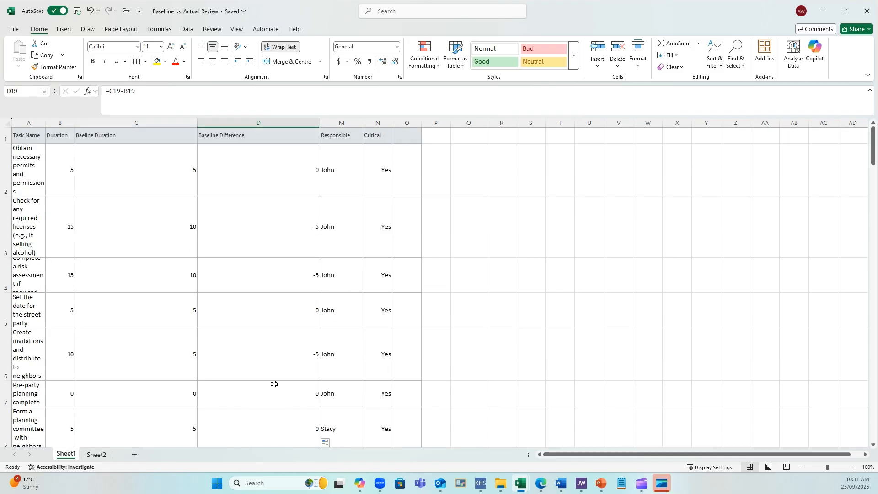
# Step: Run Python in cell S1: import seaborn as sns, df=xl("A:N", headers=True), sns.swarmplot(data=df,x="Responsible",y="Baseline Difference")
pyautogui.click(529, 137)
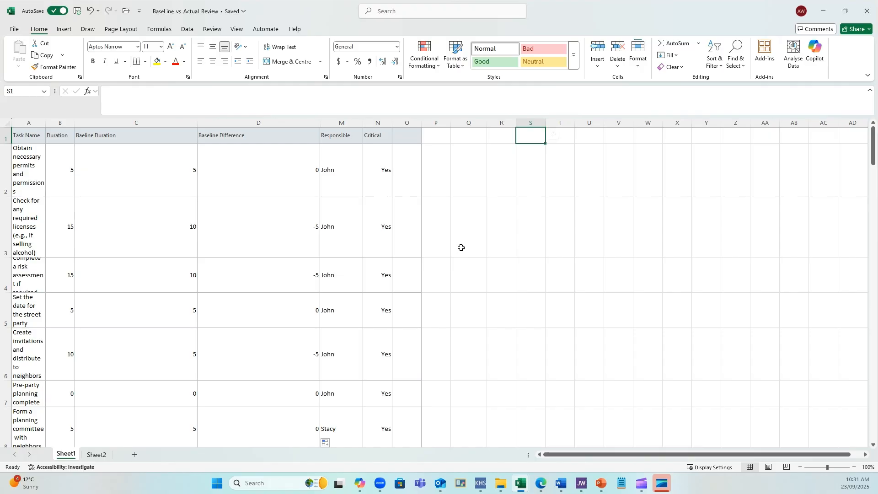
pyautogui.click(538, 147)
pyautogui.click(538, 137)
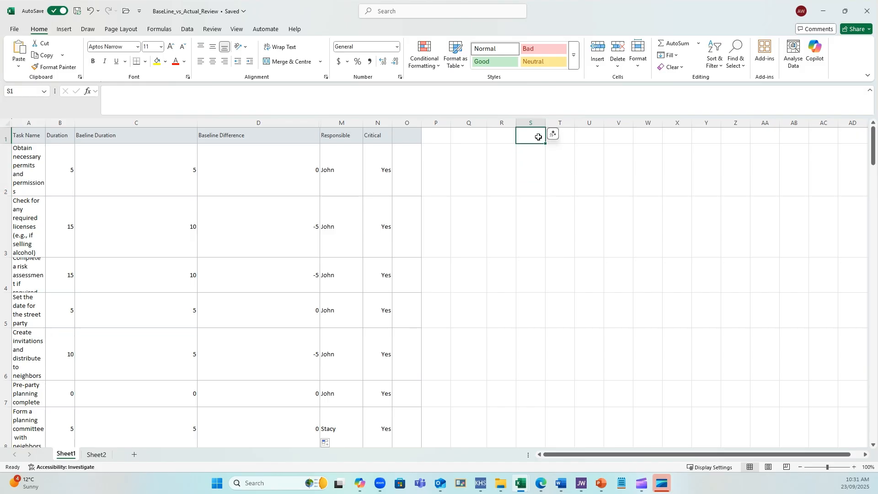
pyautogui.click(159, 34)
pyautogui.click(280, 52)
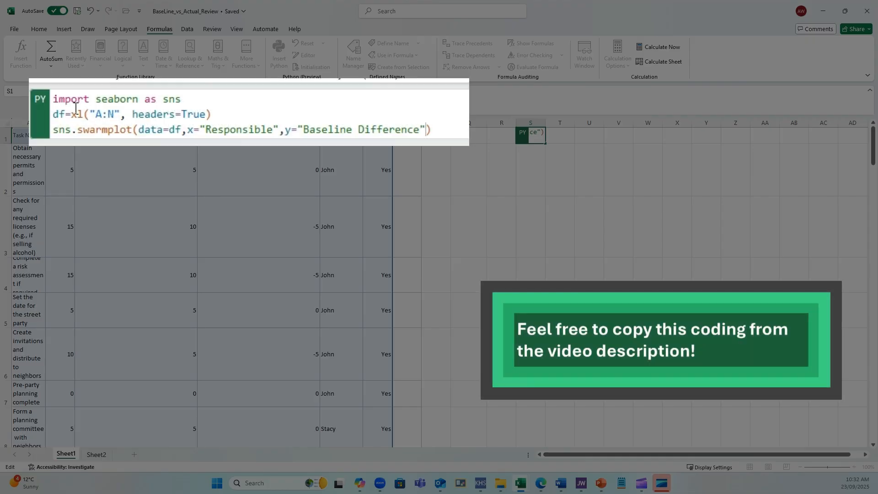
pyautogui.click(182, 99)
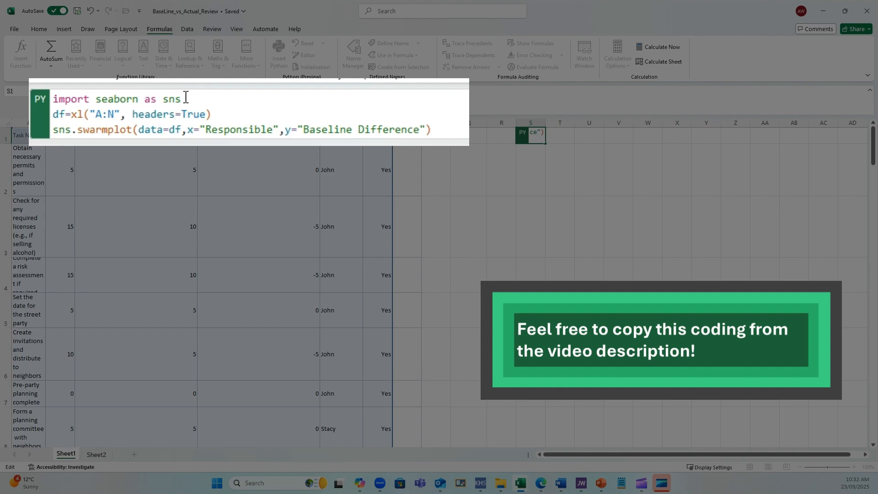
pyautogui.click(224, 112)
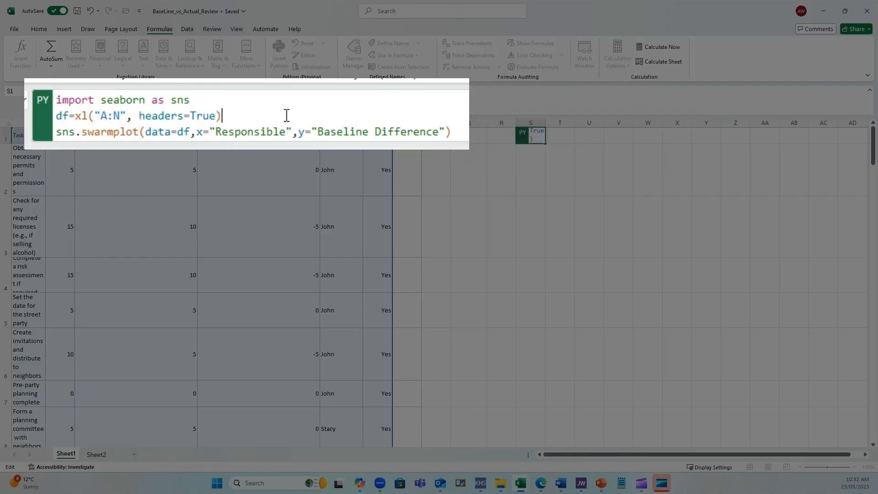
pyautogui.click(347, 110)
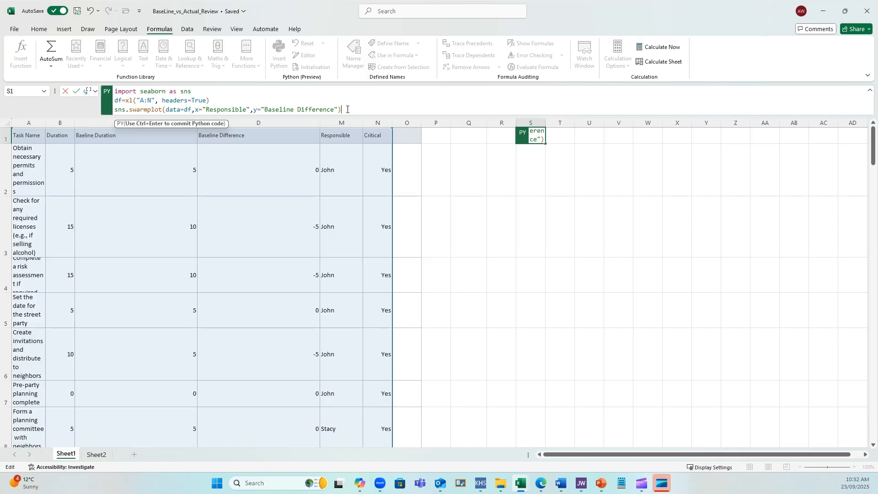
pyautogui.hotkey('ctrl', 'Return')
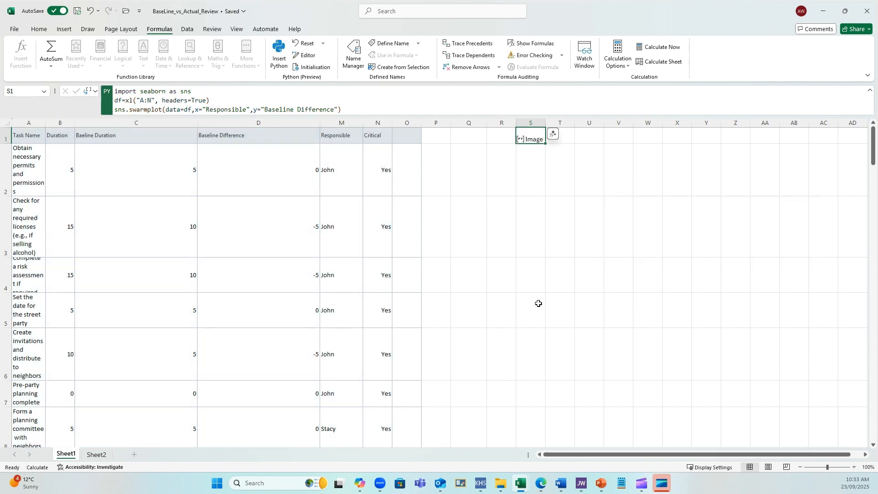
# Step: Display the swarm plot held in cell S1 as a floating picture over the cells
pyautogui.click(542, 191)
pyautogui.click(547, 233)
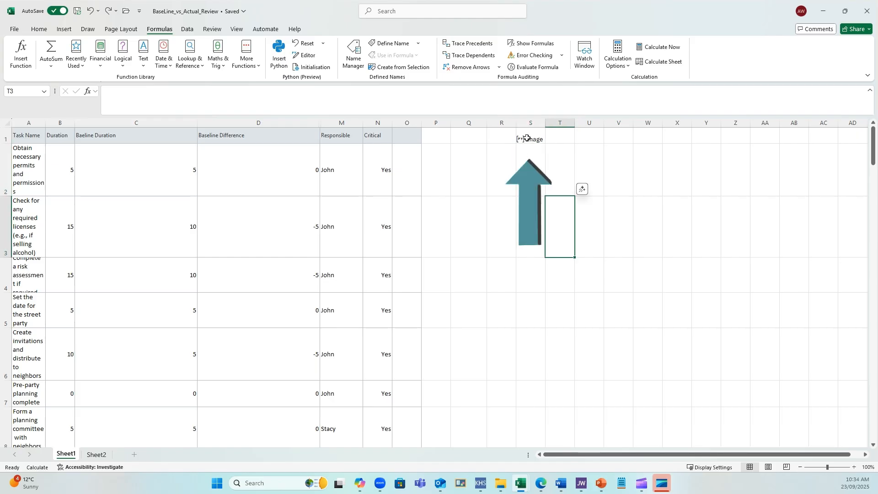
pyautogui.click(529, 137)
pyautogui.rightClick(530, 137)
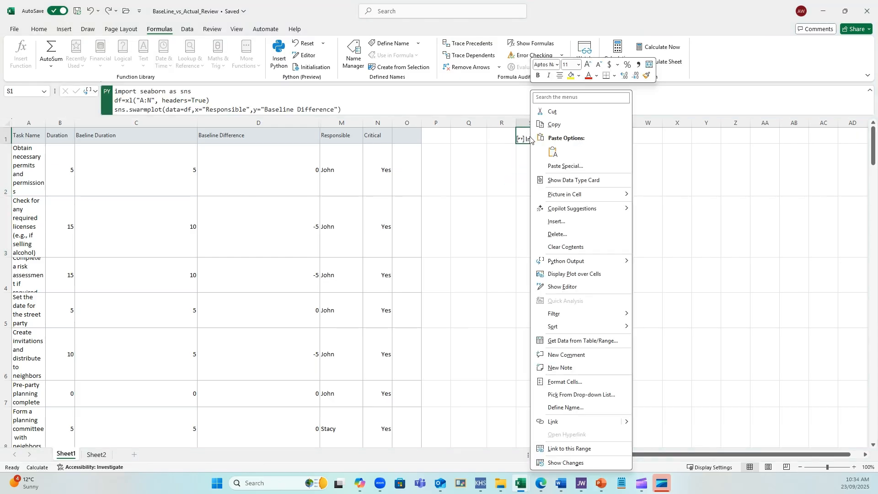
pyautogui.click(561, 274)
# Step: Enlarge the swarm plot to about 23.5 cm wide by 17.7 cm high and place it beside the data, below S1
pyautogui.moveTo(689, 324); pyautogui.dragTo(579, 398)
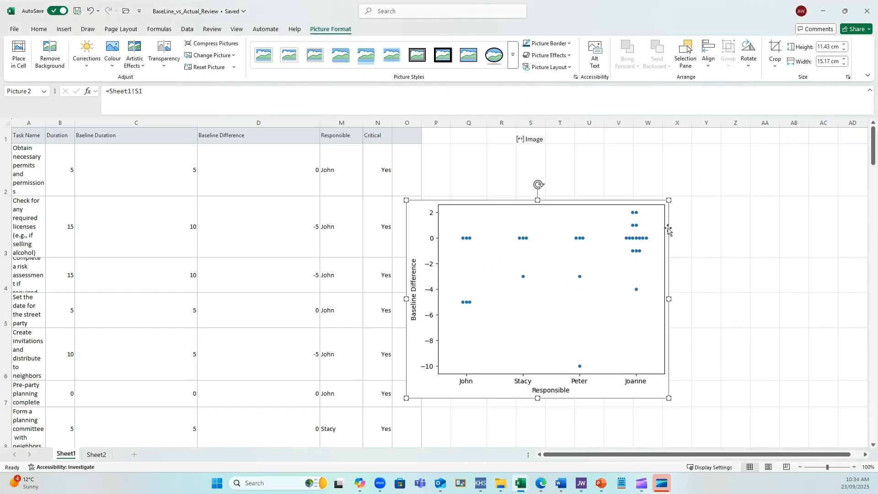
pyautogui.moveTo(668, 200); pyautogui.dragTo(740, 170)
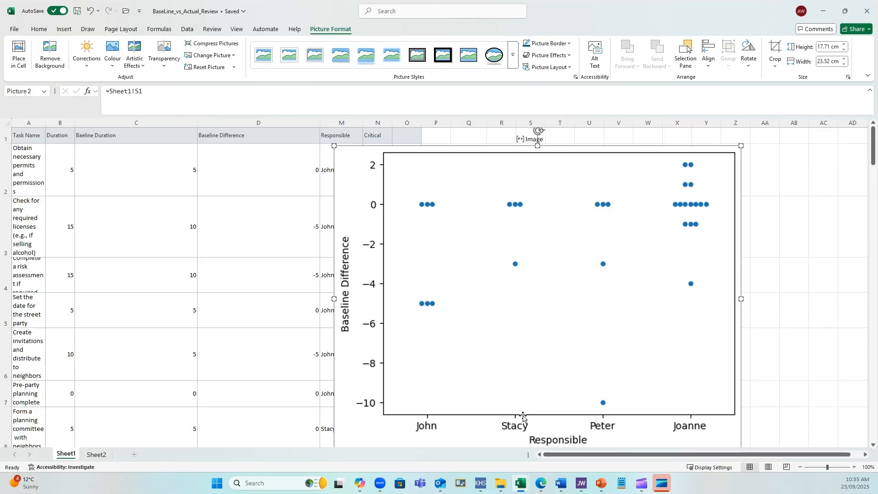
pyautogui.moveTo(528, 377); pyautogui.dragTo(641, 378)
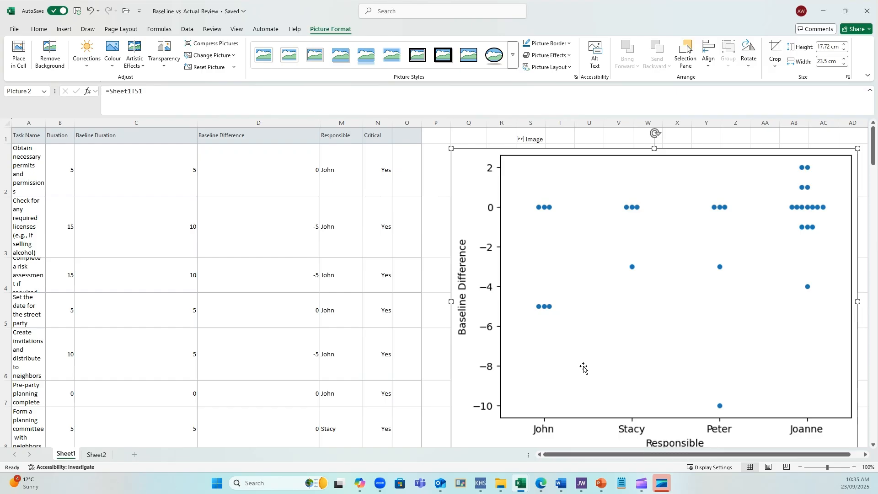
pyautogui.click(531, 137)
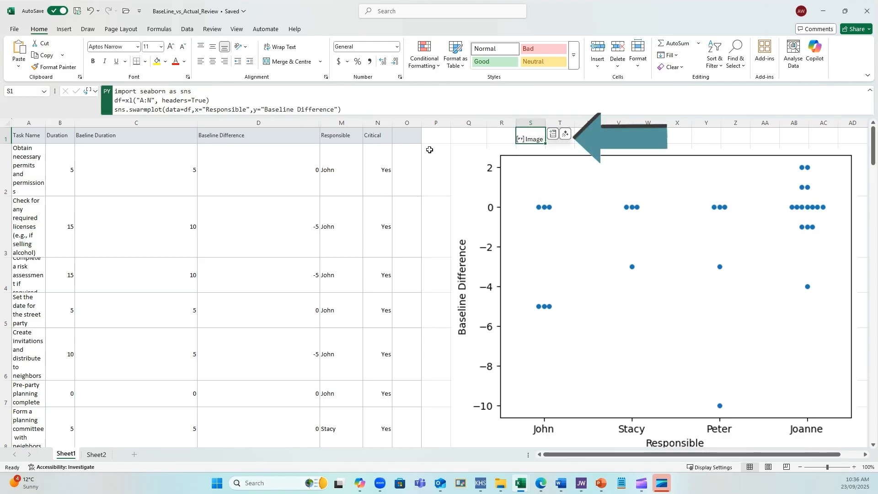
# Step: Add the argument hue="Critical" to the swarmplot call in cell S1's Python code and run it to colour the points by criticality
pyautogui.click(345, 111)
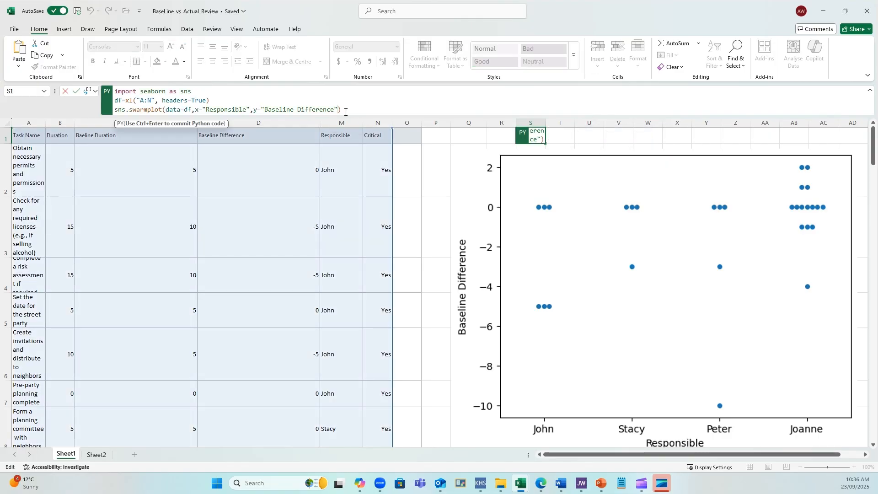
pyautogui.write(',h')
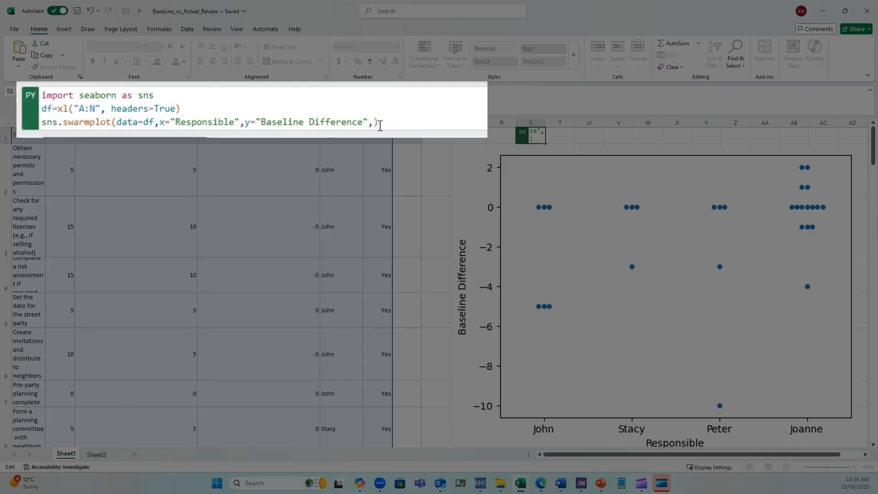
pyautogui.write('ue')
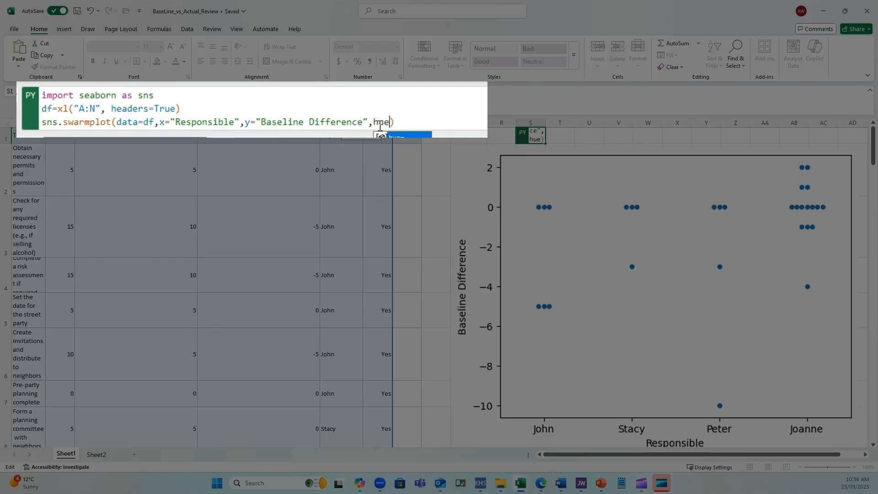
pyautogui.write('=')
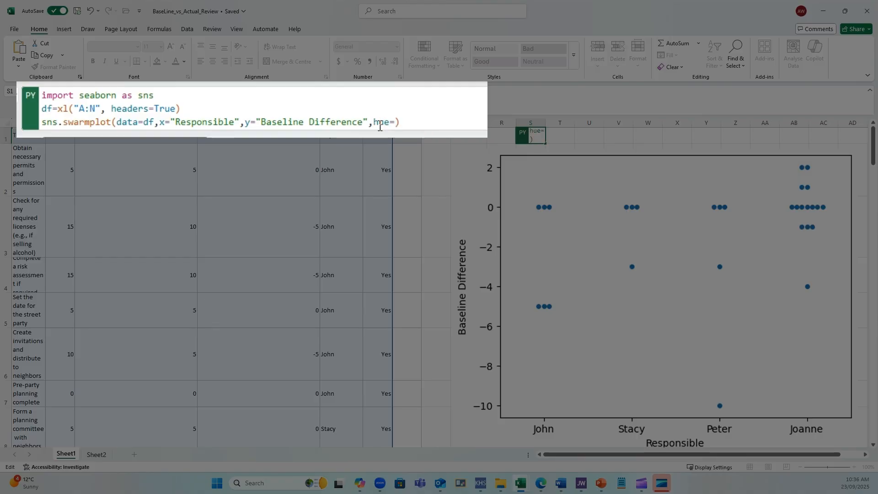
pyautogui.write('"C')
pyautogui.write('riti')
pyautogui.write('cal')
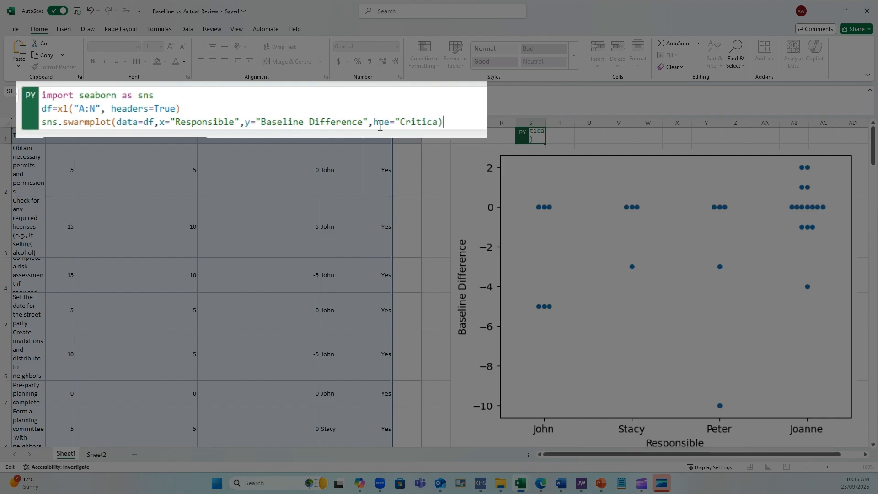
pyautogui.write('"')
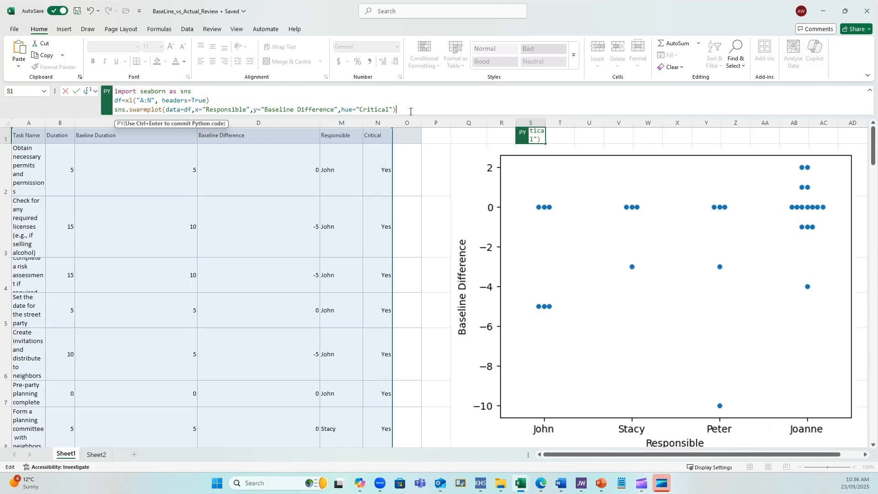
pyautogui.hotkey('ctrl', 'Return')
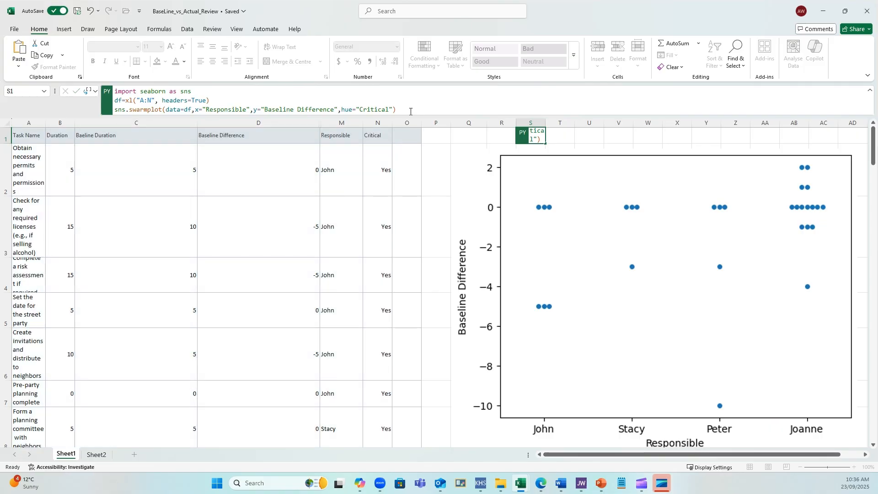